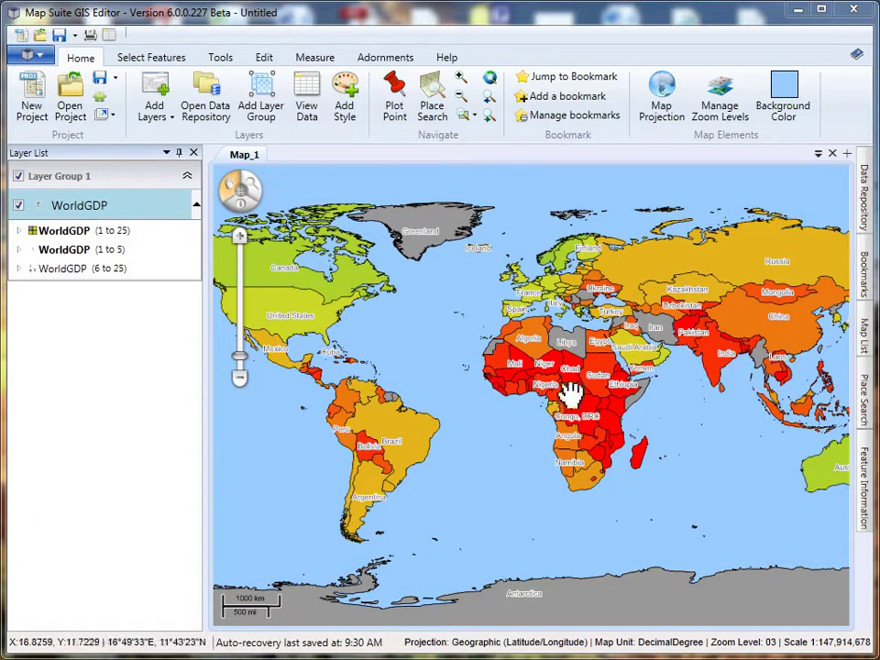
- Review the classes of the WorldGDP (1 to 25) style, then collapse its No Data and GDP Per Capita entries
click(22, 231)
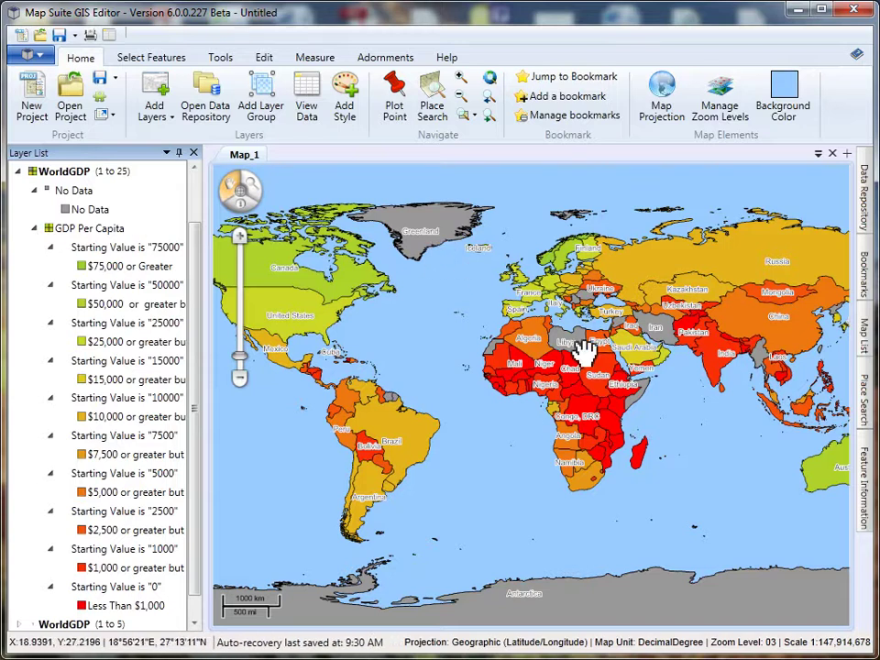
click(35, 190)
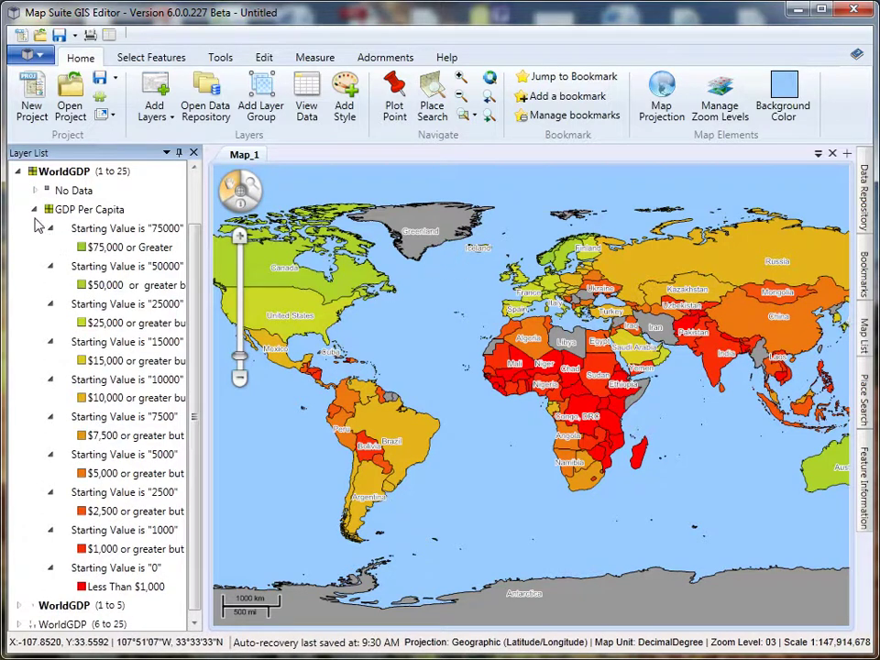
click(35, 209)
- Examine the country labels and GDP colours on the map, both close up over the United States and at world scale
drag(328, 328, 373, 320)
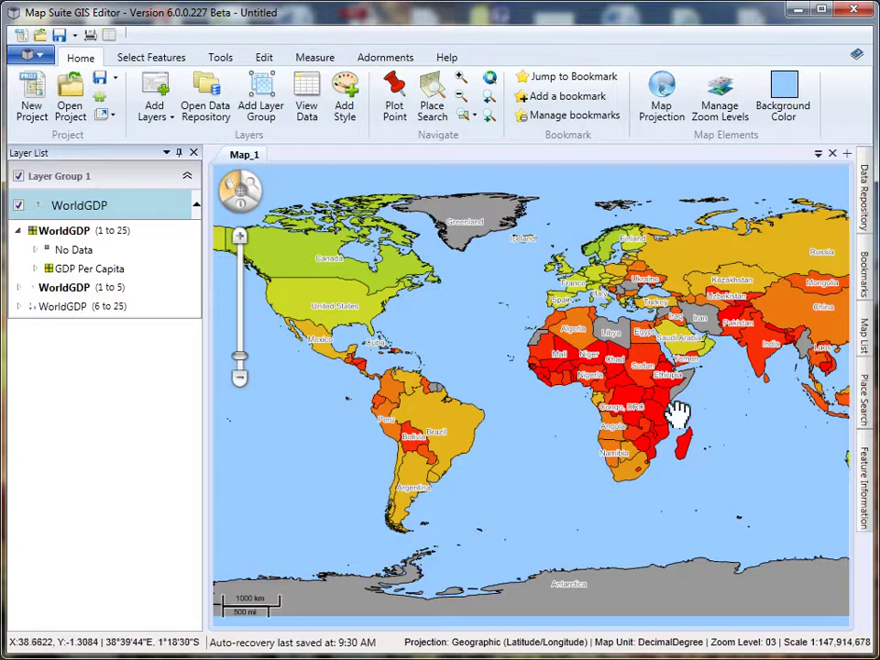
scroll(353, 319, up, 2)
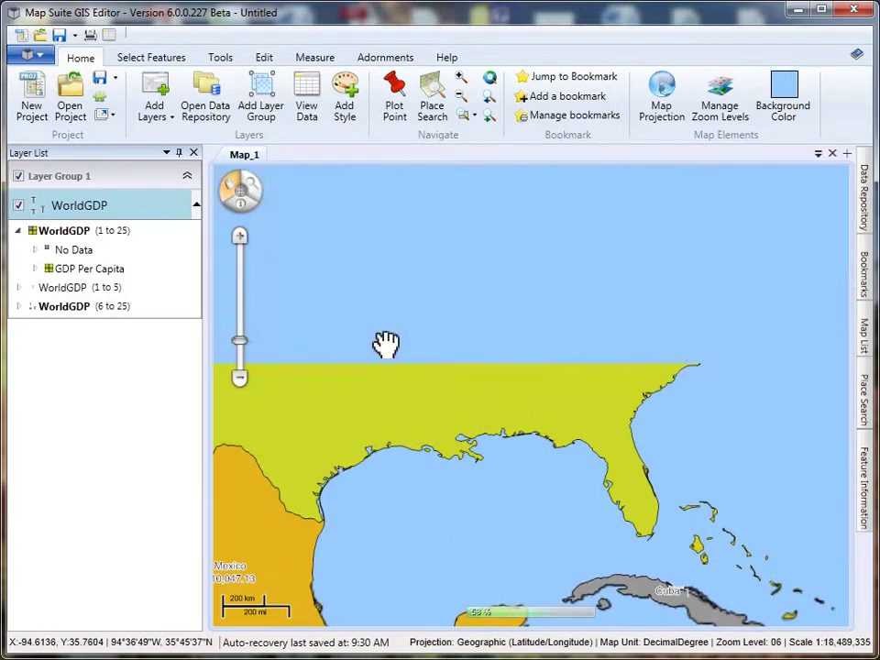
drag(349, 325, 392, 318)
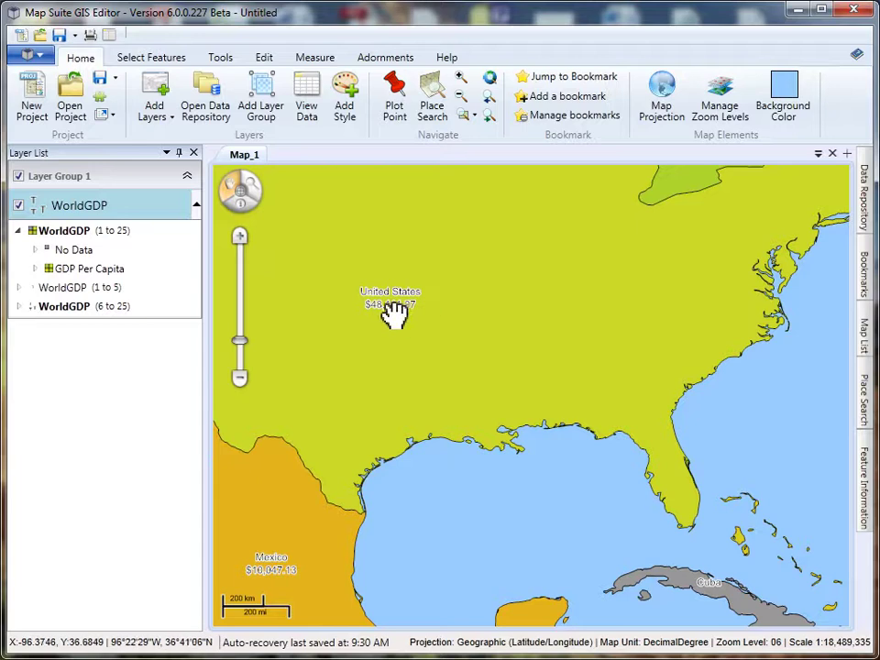
scroll(448, 345, down, 2)
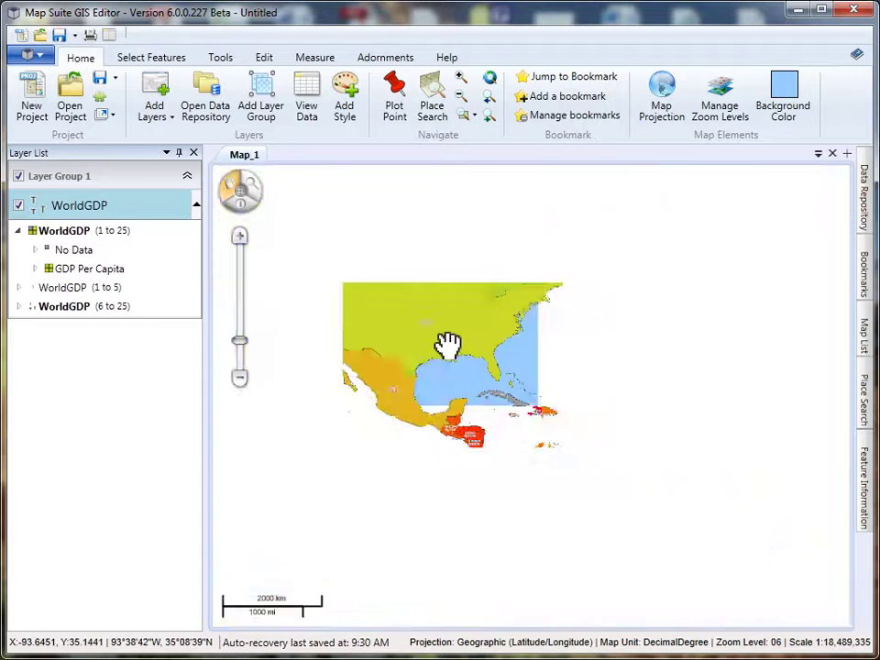
drag(558, 400, 471, 377)
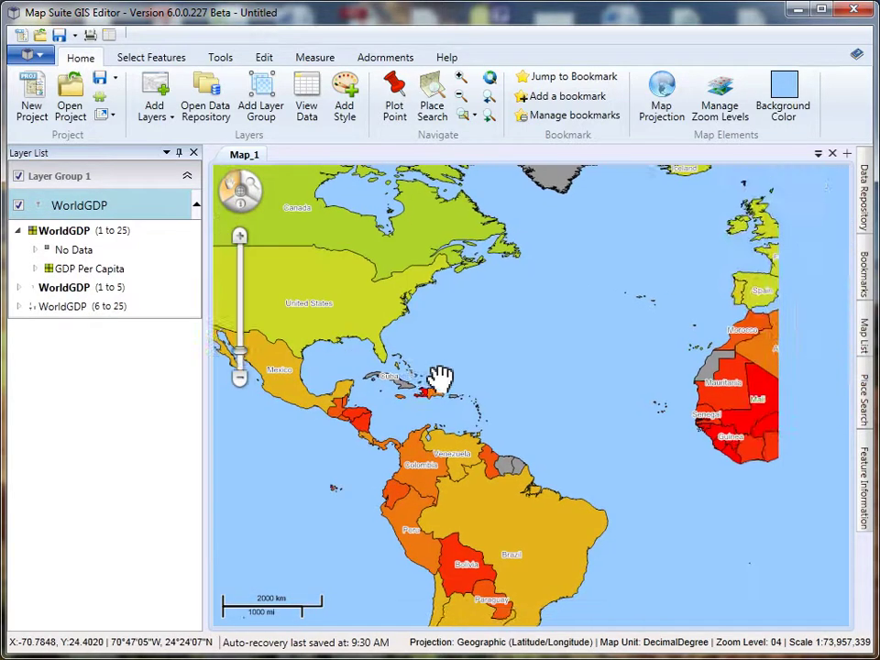
scroll(524, 377, down, 1)
drag(579, 345, 521, 359)
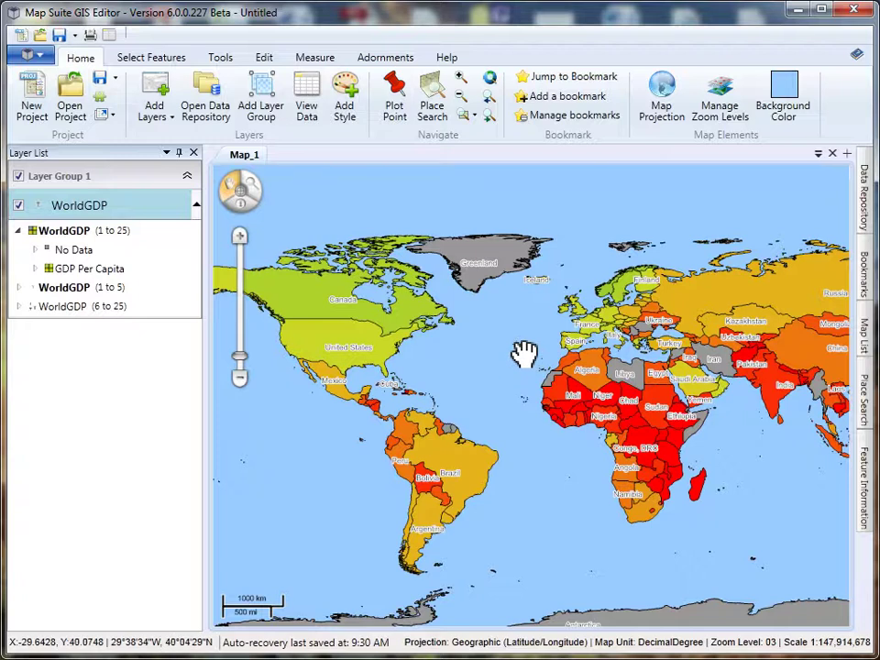
drag(504, 338, 504, 332)
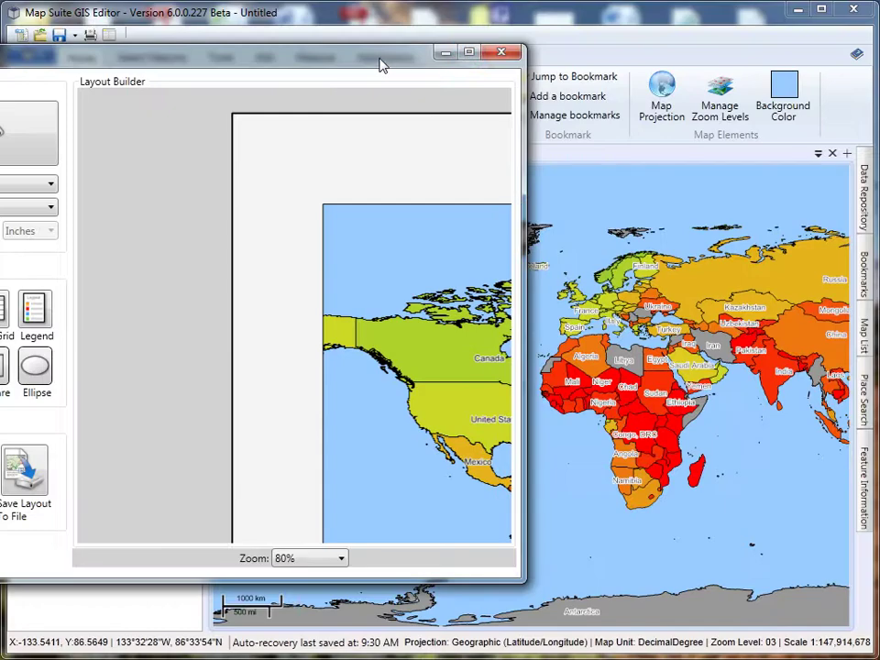
- Enlarge the Print Map window to fill the screen and show the whole page at 40% zoom
drag(382, 65, 643, 27)
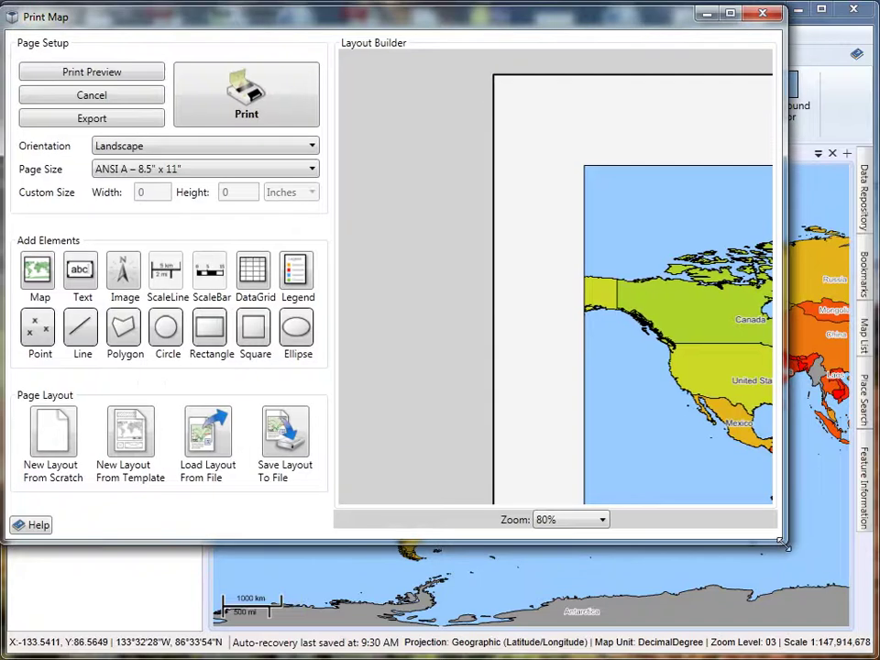
right_click(783, 542)
click(829, 645)
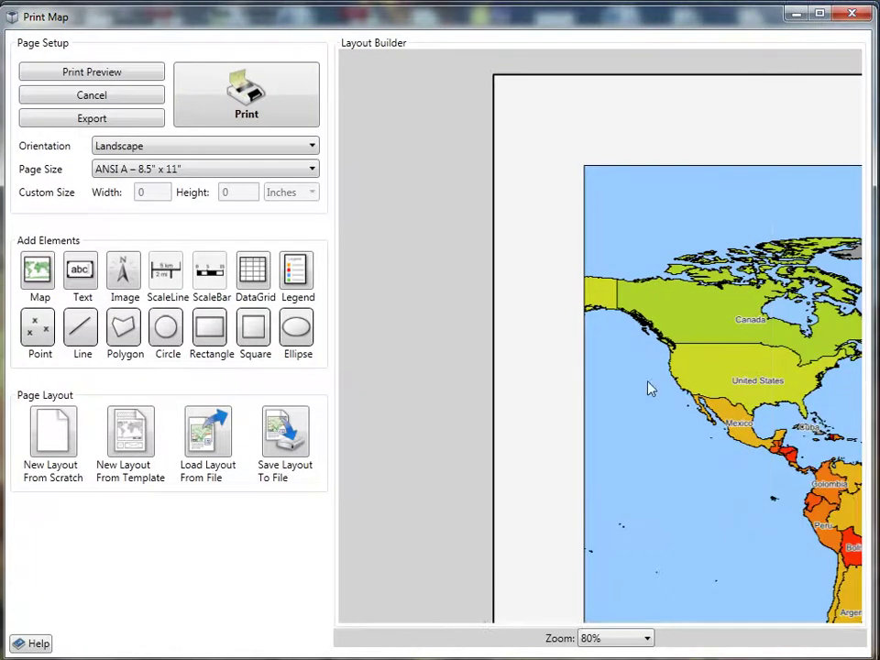
scroll(434, 390, down, 4)
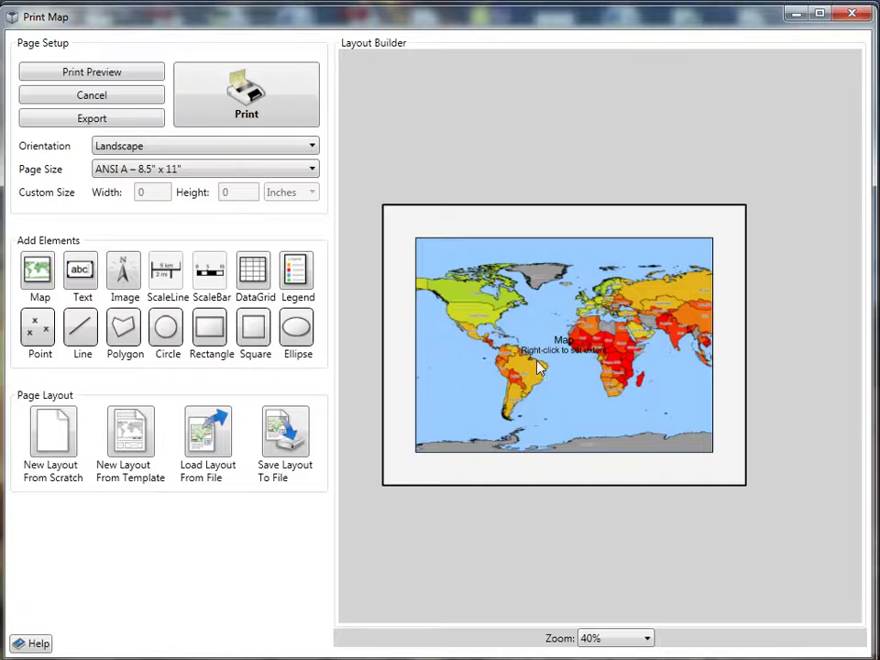
- Start setting the extent of the layout's map and fit the whole world within the view at zoom level 02
right_click(573, 345)
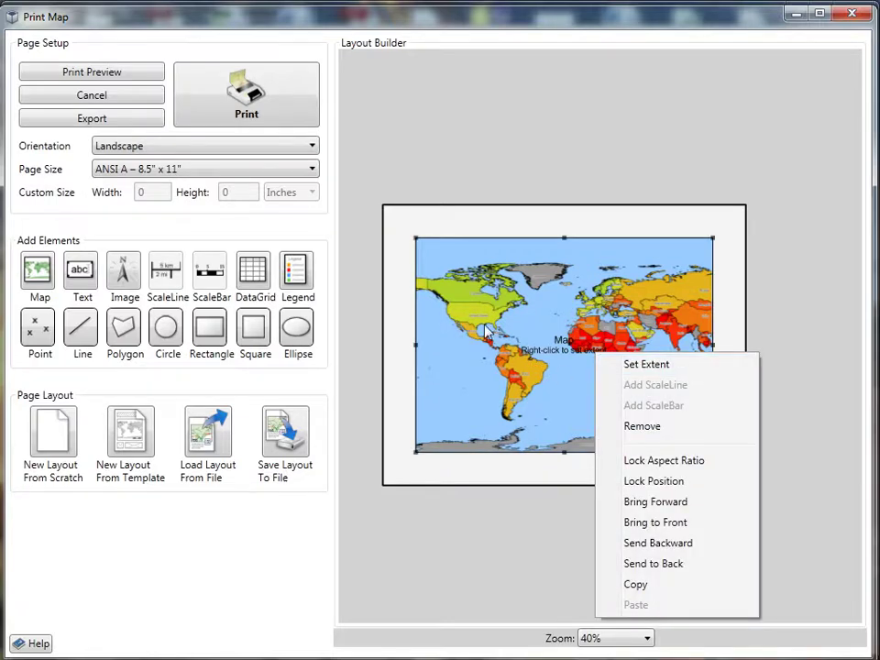
click(646, 365)
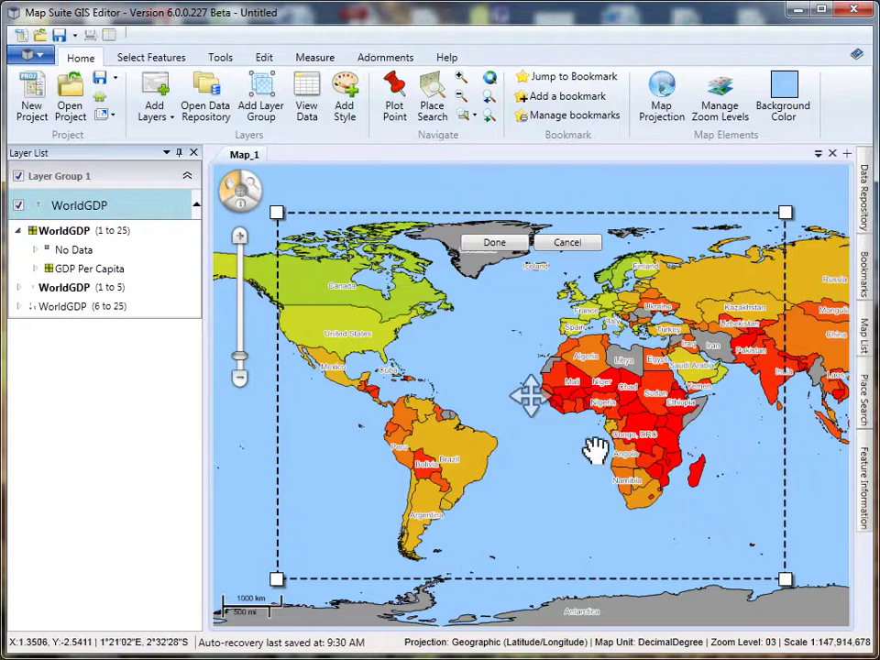
scroll(575, 449, down, 1)
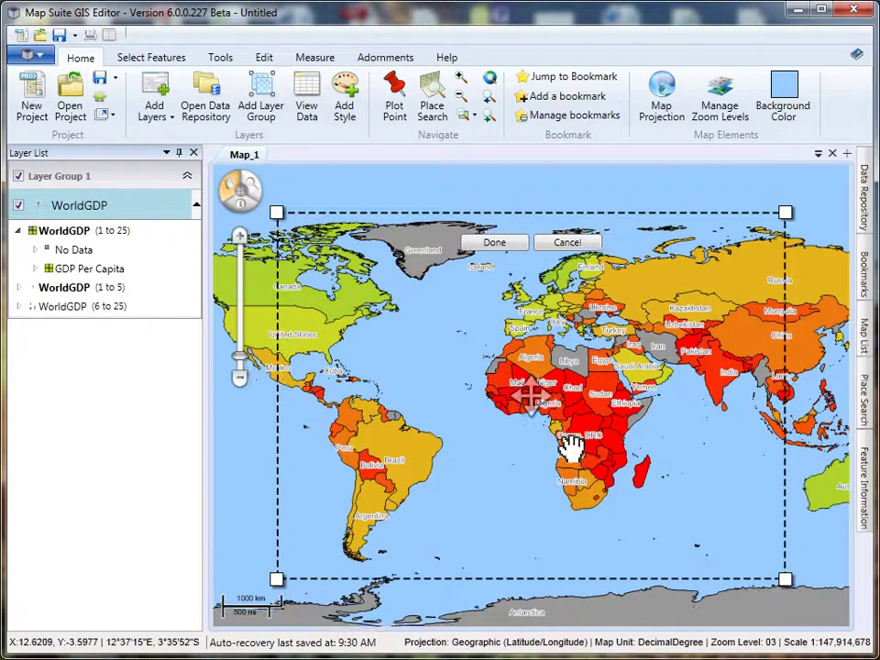
scroll(584, 445, up, 1)
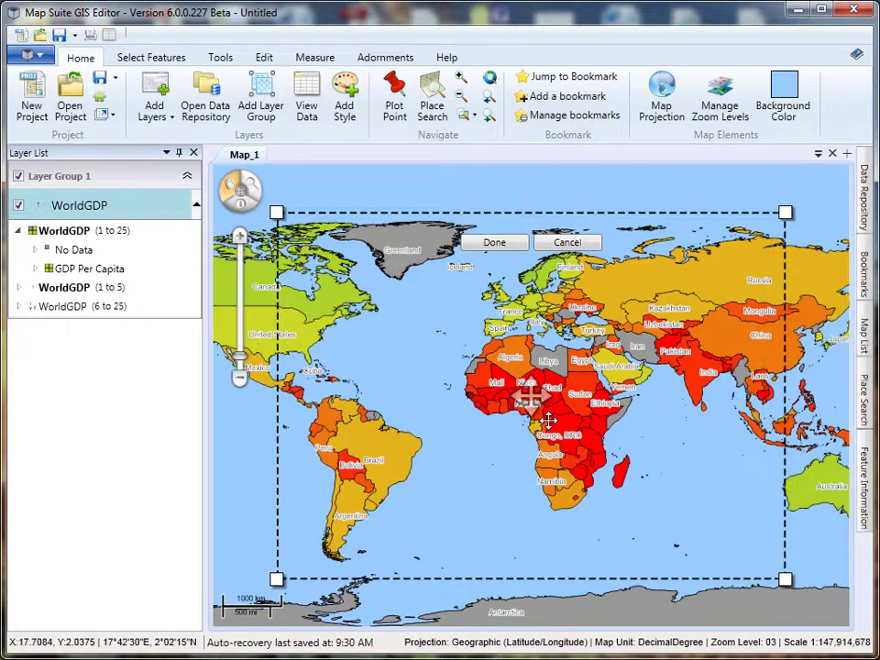
drag(527, 396, 508, 392)
scroll(499, 438, down, 1)
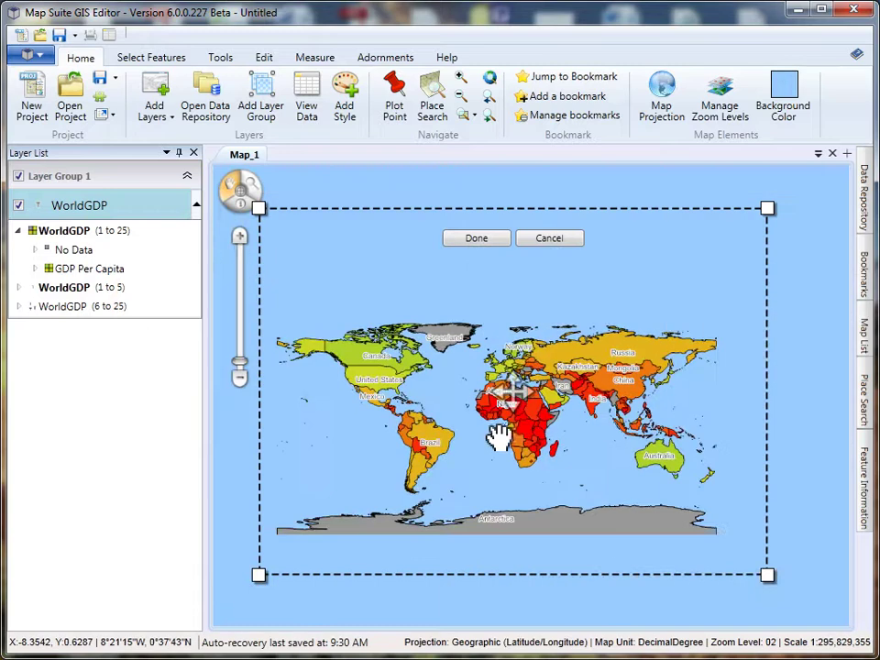
- Resize and centre the extent frame closely around the full width of the world map, and apply the extent
drag(259, 207, 418, 326)
drag(589, 448, 475, 424)
drag(651, 549, 726, 604)
drag(514, 452, 546, 420)
drag(336, 572, 285, 566)
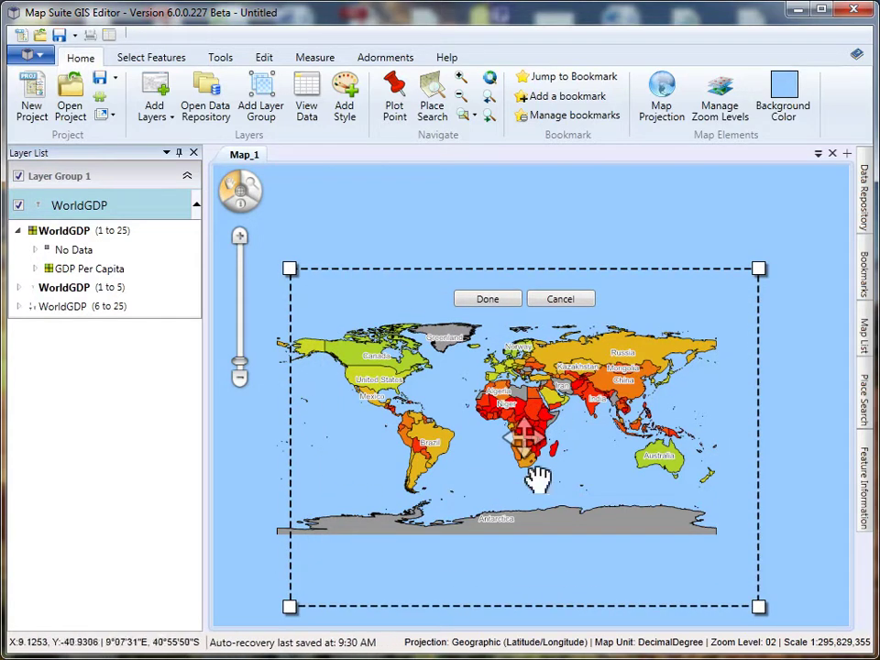
drag(526, 434, 516, 429)
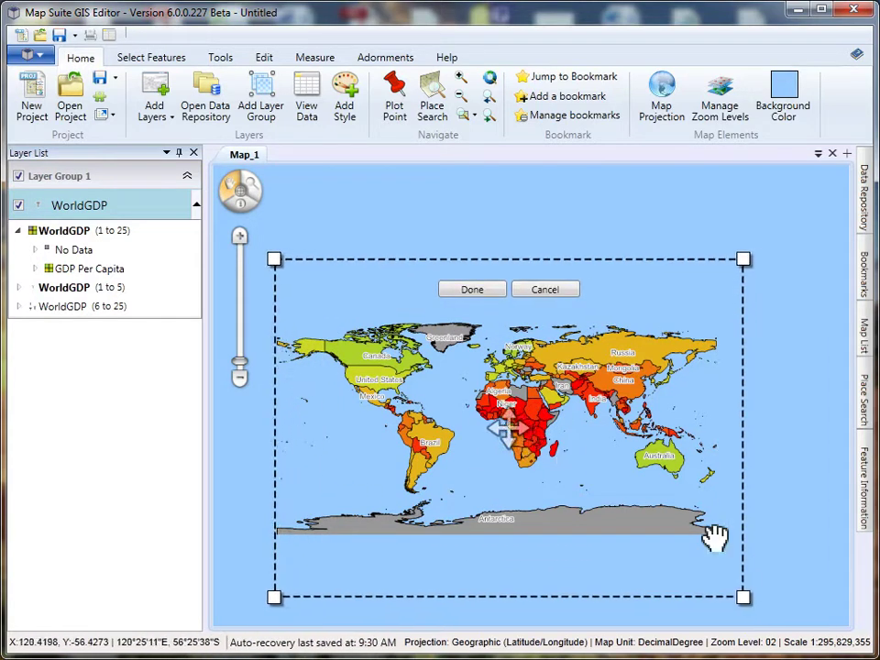
drag(742, 594, 722, 582)
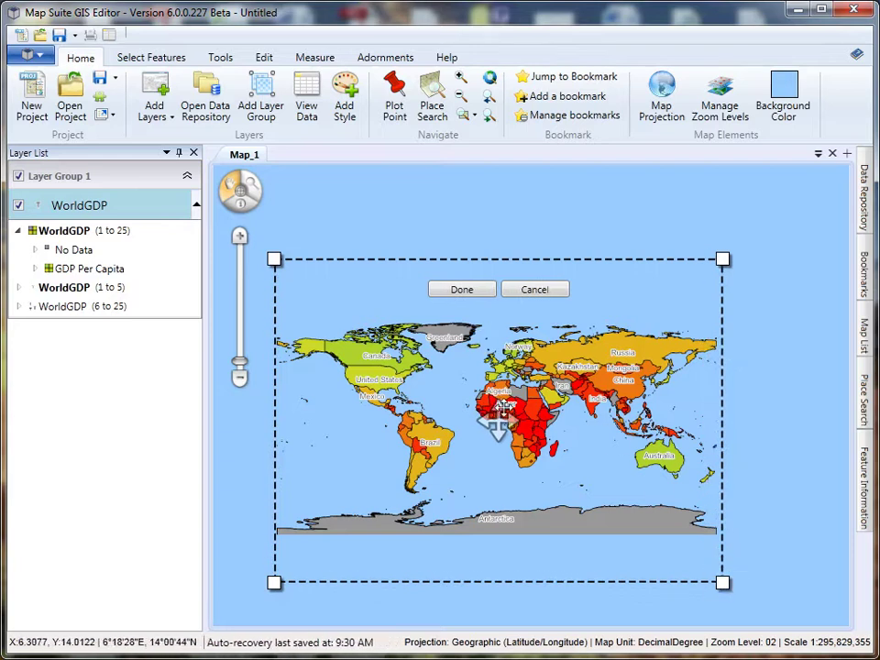
drag(498, 421, 499, 419)
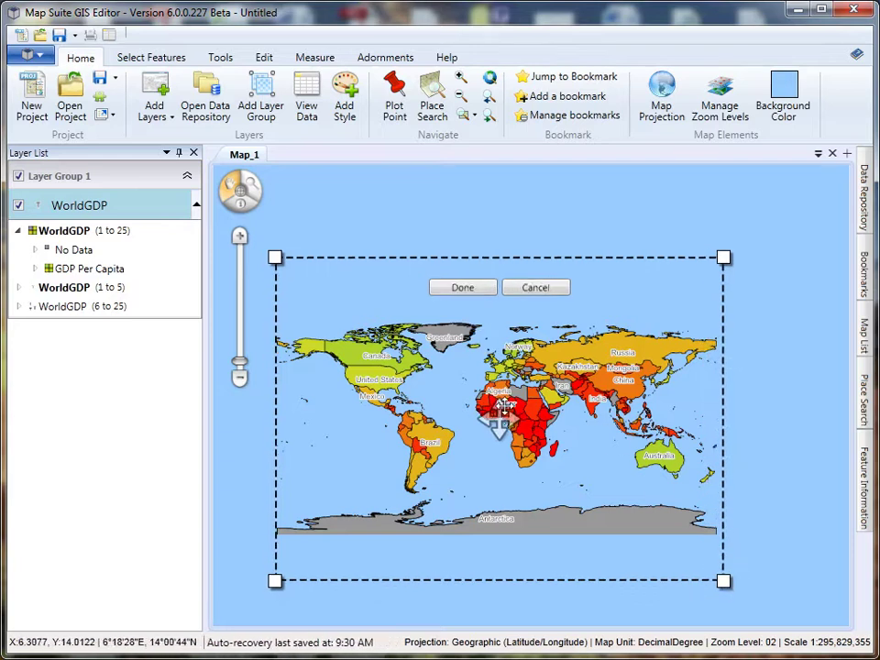
click(459, 290)
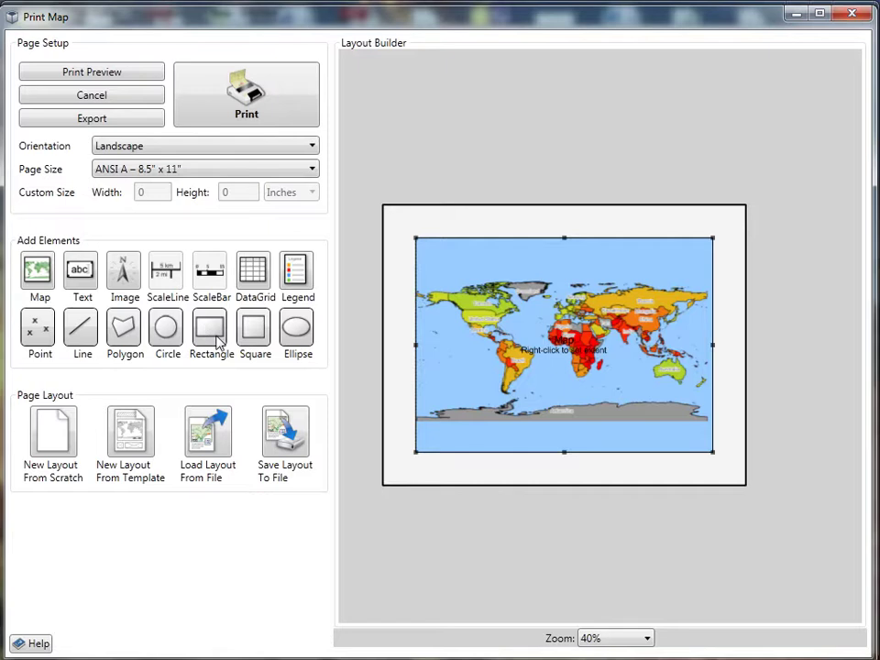
- Add a legend to the layout and import the No Data item and all GDP Per Capita classes from Map_1
click(296, 272)
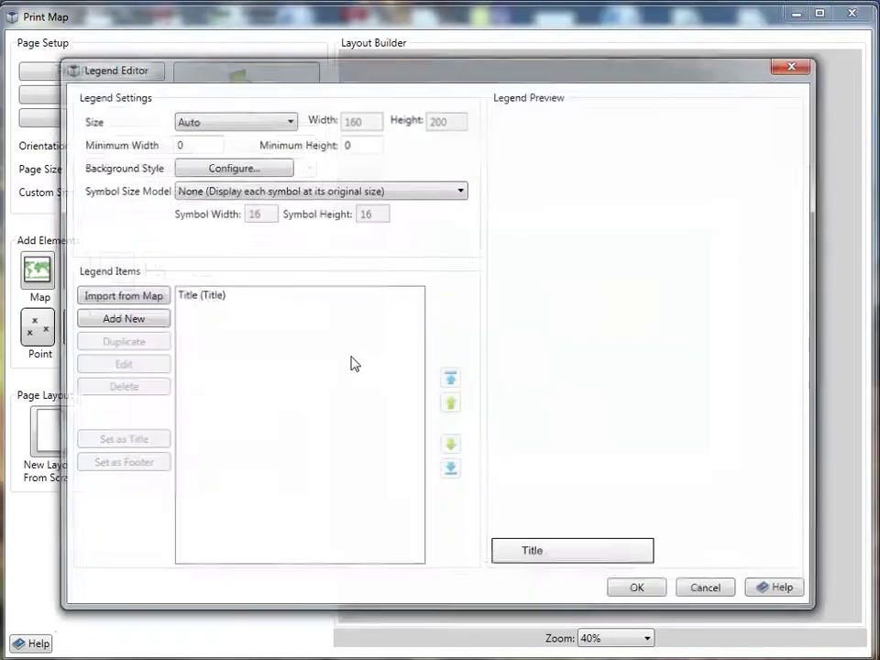
click(127, 300)
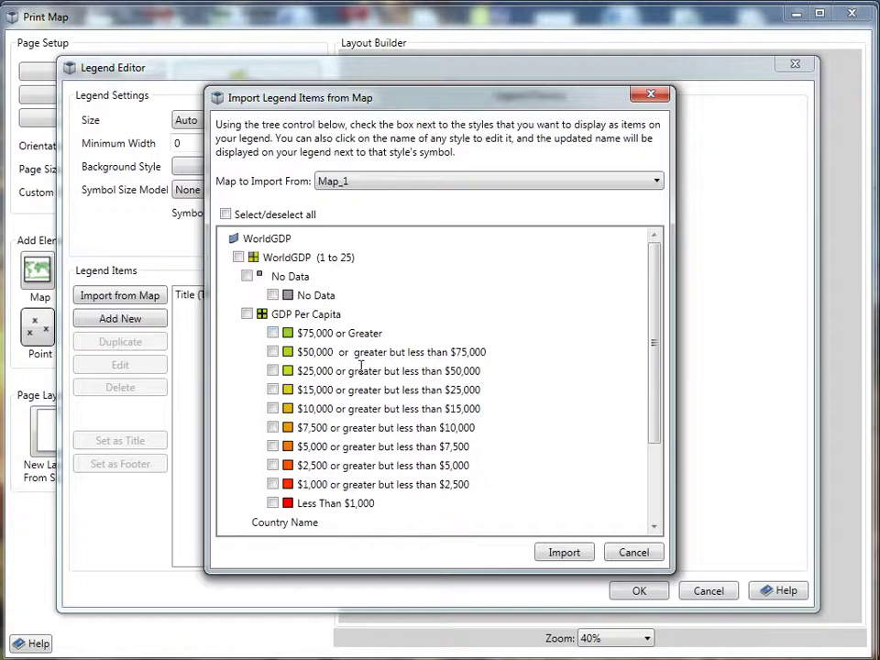
click(272, 332)
click(273, 352)
click(272, 370)
click(272, 408)
click(272, 427)
click(272, 446)
click(272, 465)
click(273, 502)
click(273, 295)
click(561, 551)
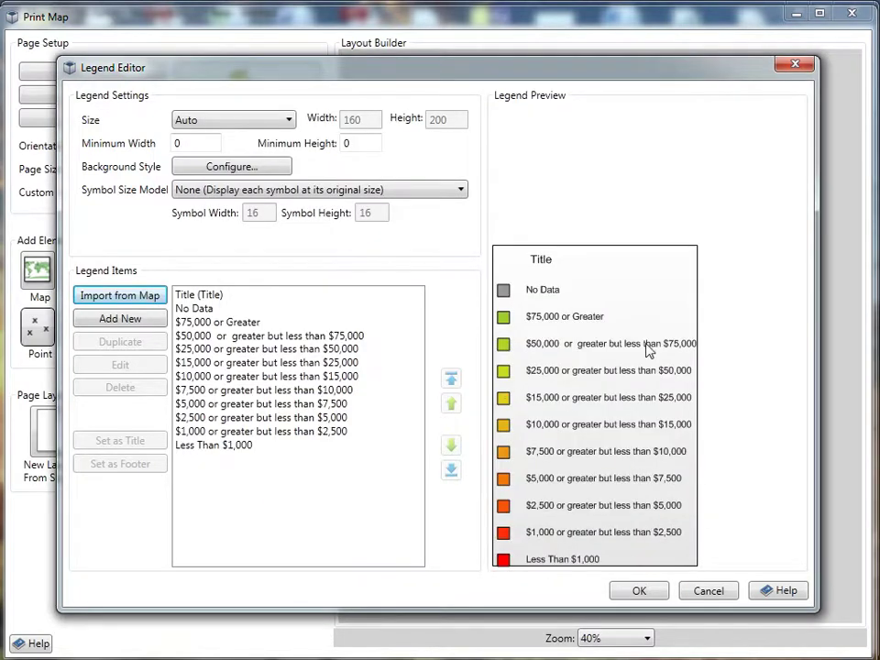
- Move No Data to the end of the legend, title the legend "GDP Per Capita USD" in bold, and accept it
click(196, 307)
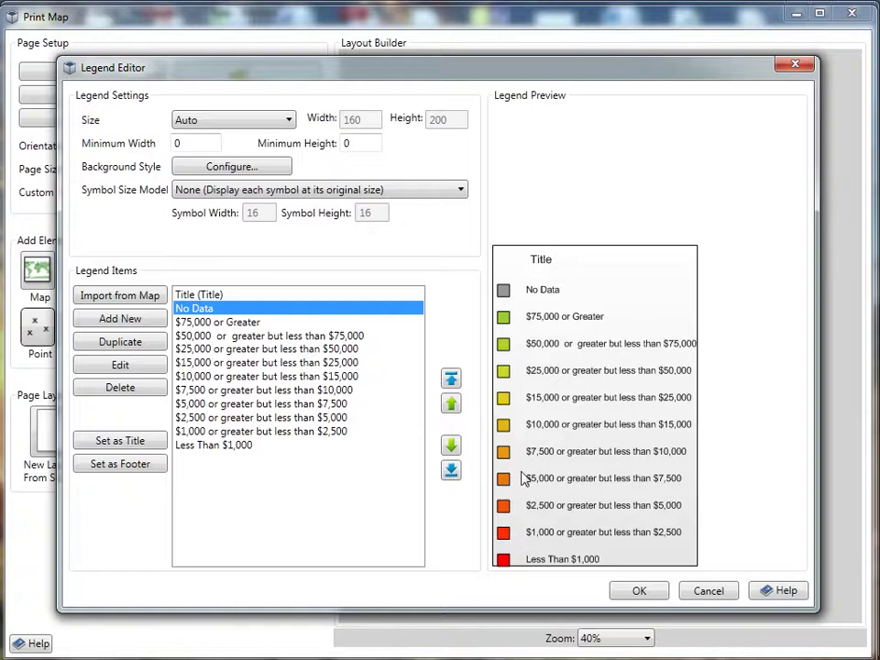
click(451, 470)
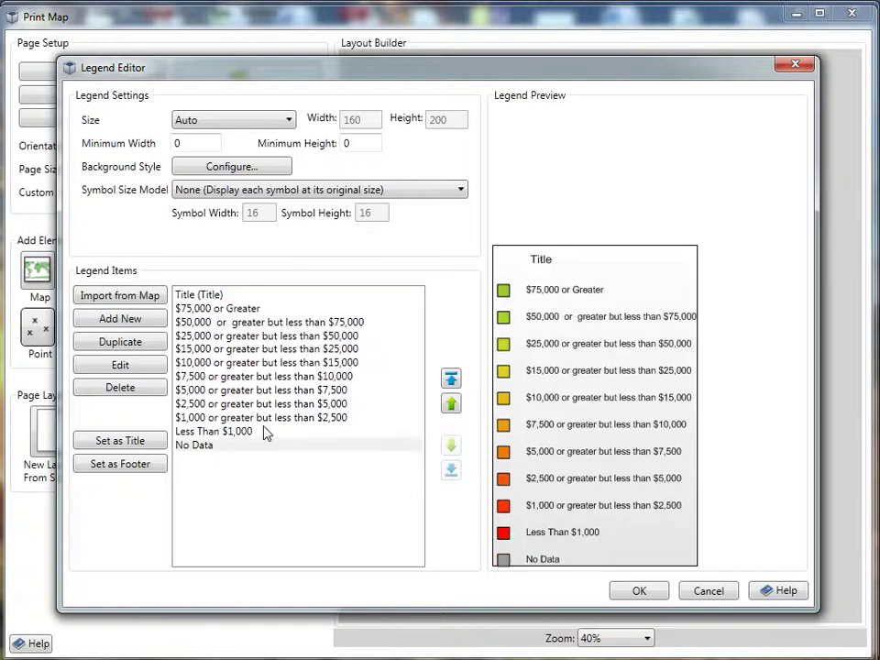
click(200, 296)
click(119, 366)
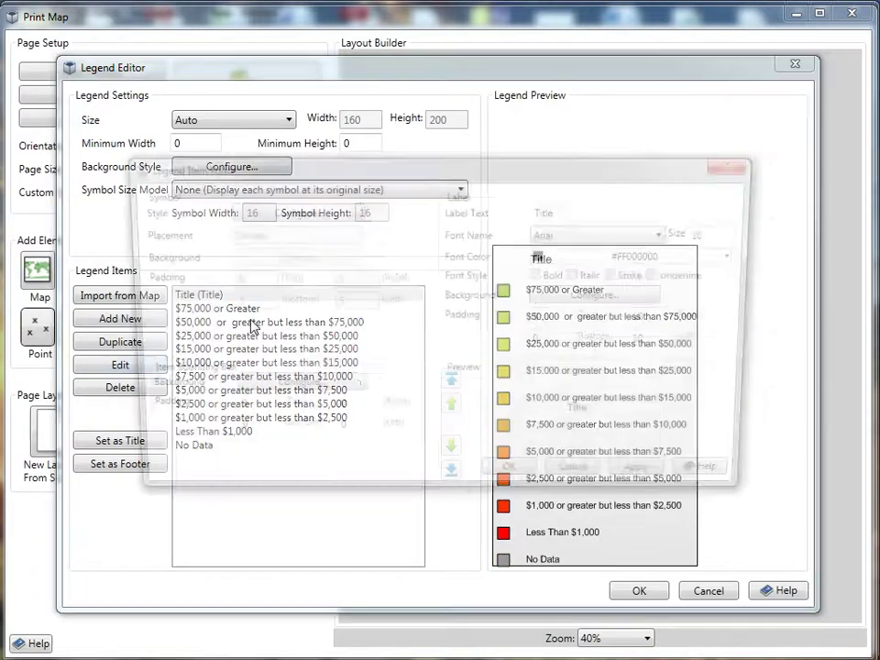
drag(605, 208, 501, 211)
text(GDP Per Capita USD)
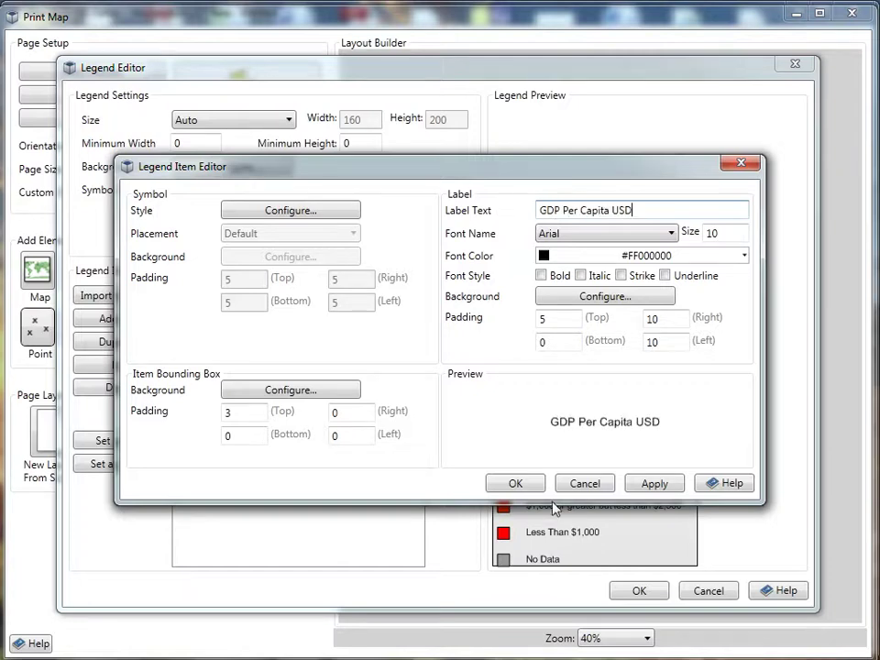
click(541, 275)
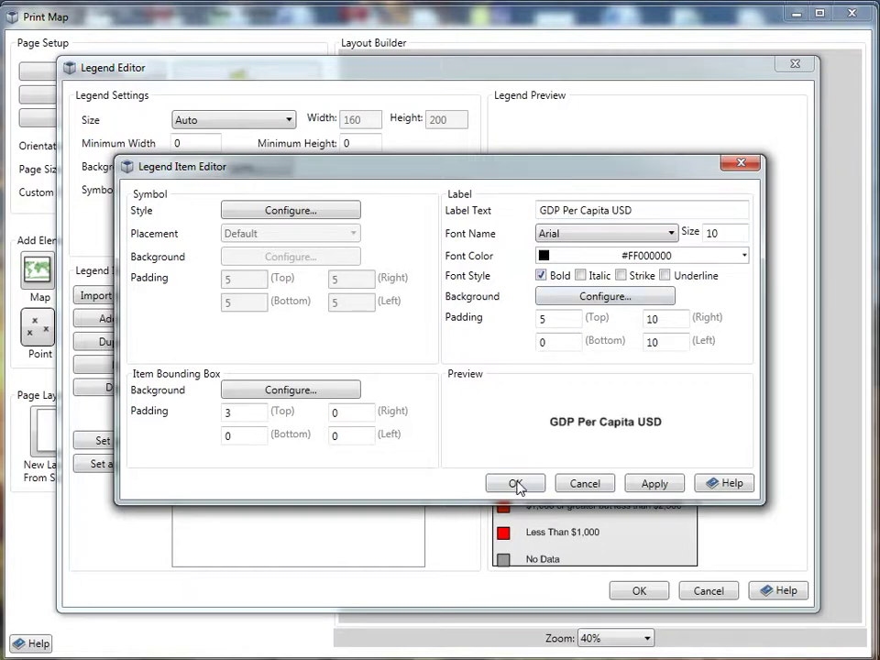
click(520, 482)
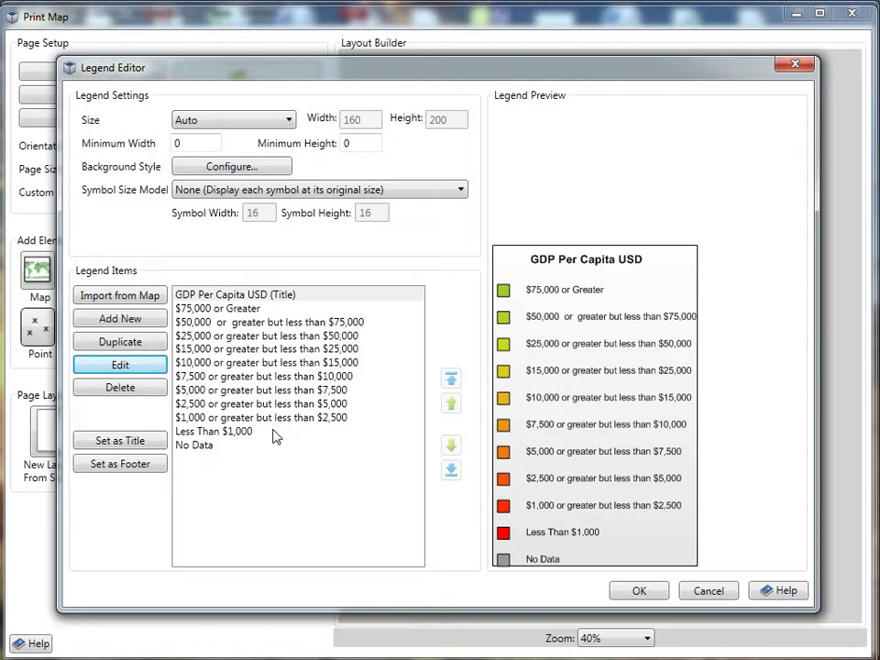
click(638, 592)
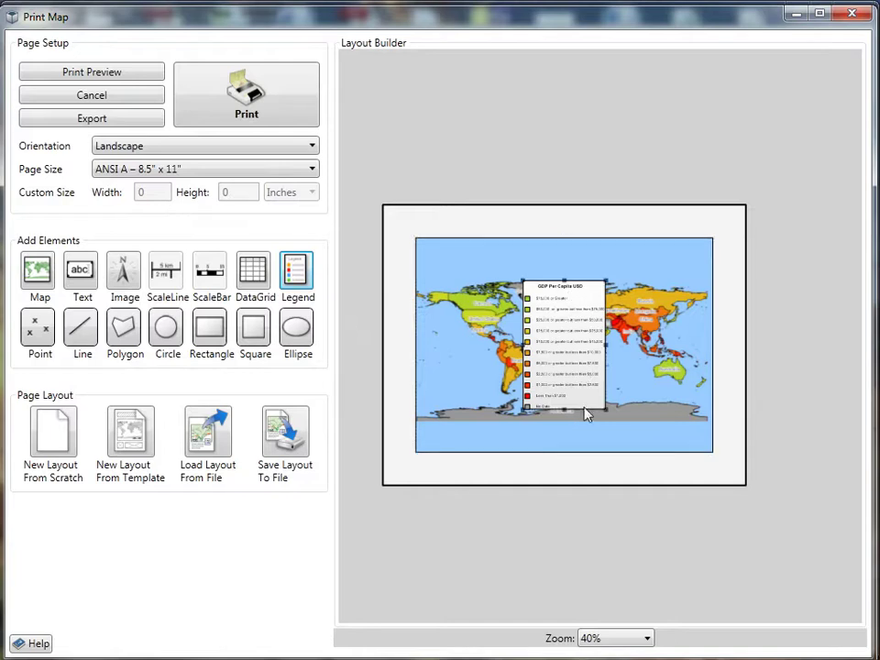
- Shrink the legend and place it in the lower-left corner of the layout's map
click(524, 407)
drag(567, 337, 439, 380)
drag(488, 322, 459, 366)
mouse_move(438, 415)
mouse_down()
mouse_move(452, 400)
mouse_move(448, 417)
mouse_up()
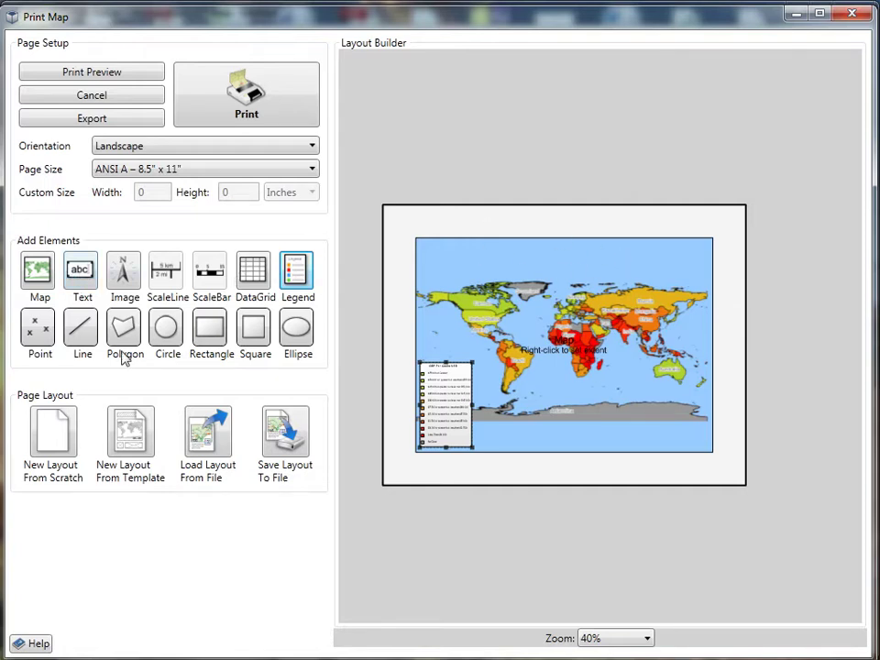
- Add a text element reading "2011 GDP Per Capita" in Arial 24 to the layout
click(85, 286)
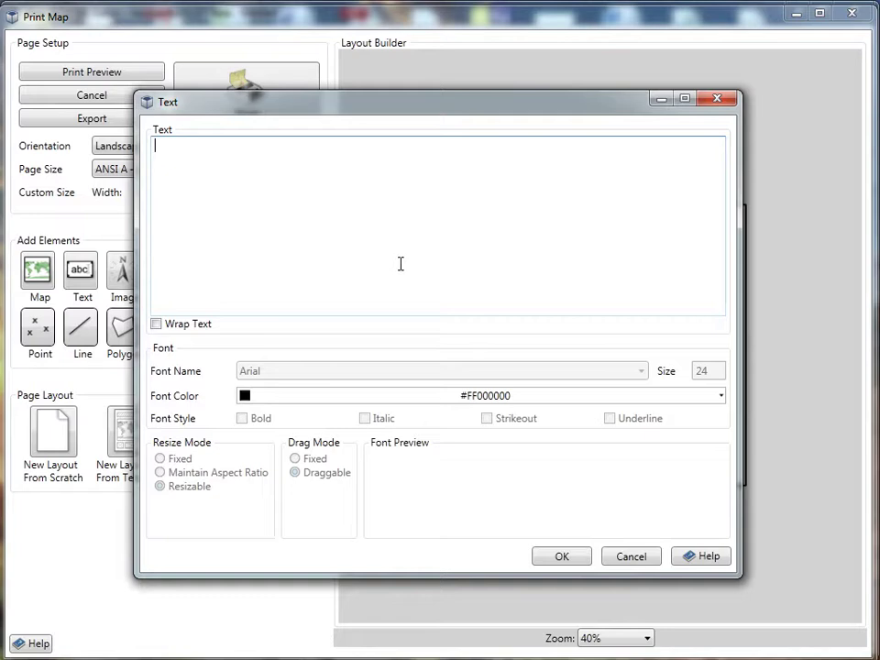
text(2011 GD)
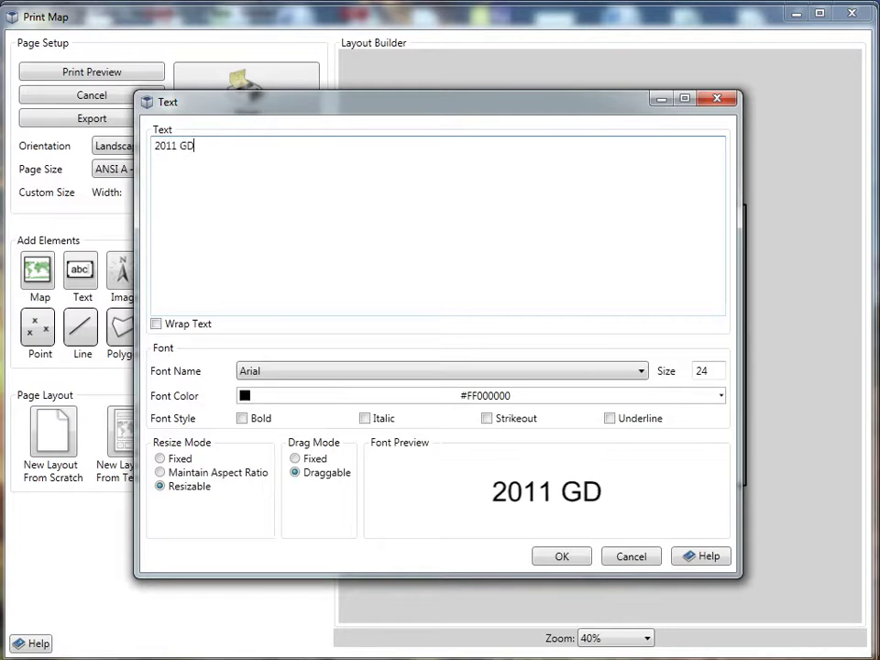
text(P Per Capita)
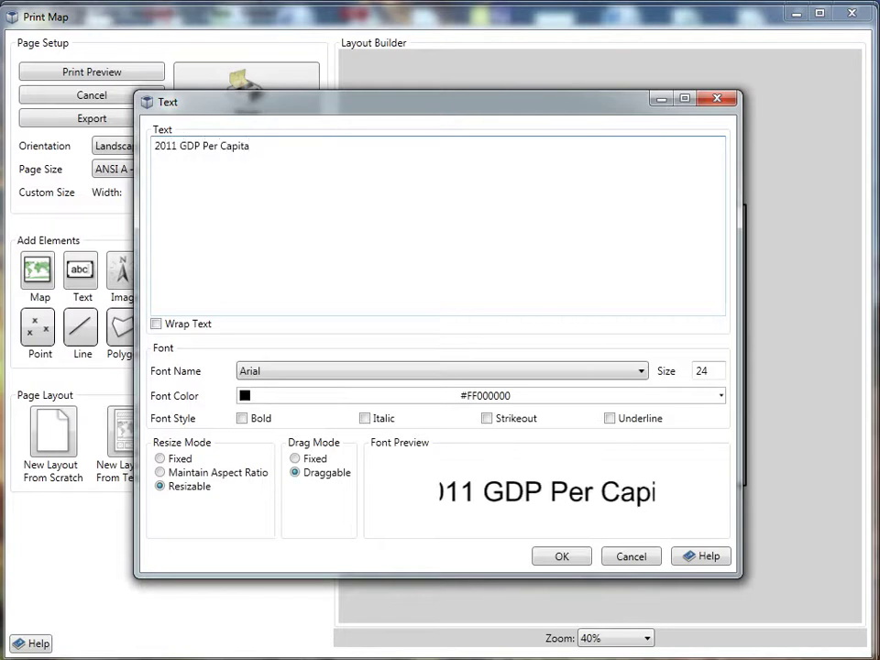
click(557, 556)
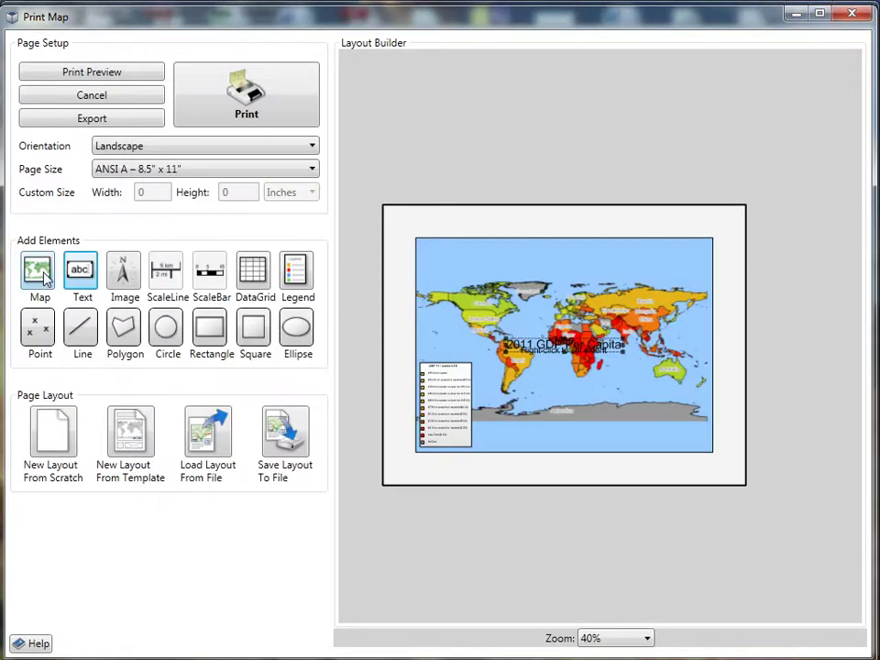
- Move the "2011 GDP Per Capita" text above the map, enlarge it slightly and centre it in the top margin
drag(538, 348, 539, 231)
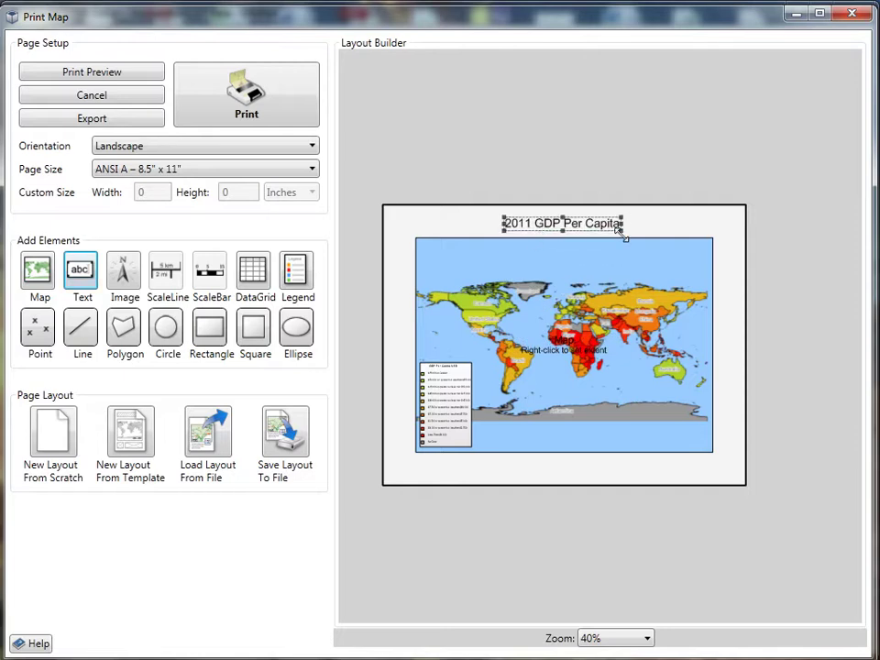
drag(643, 235, 648, 235)
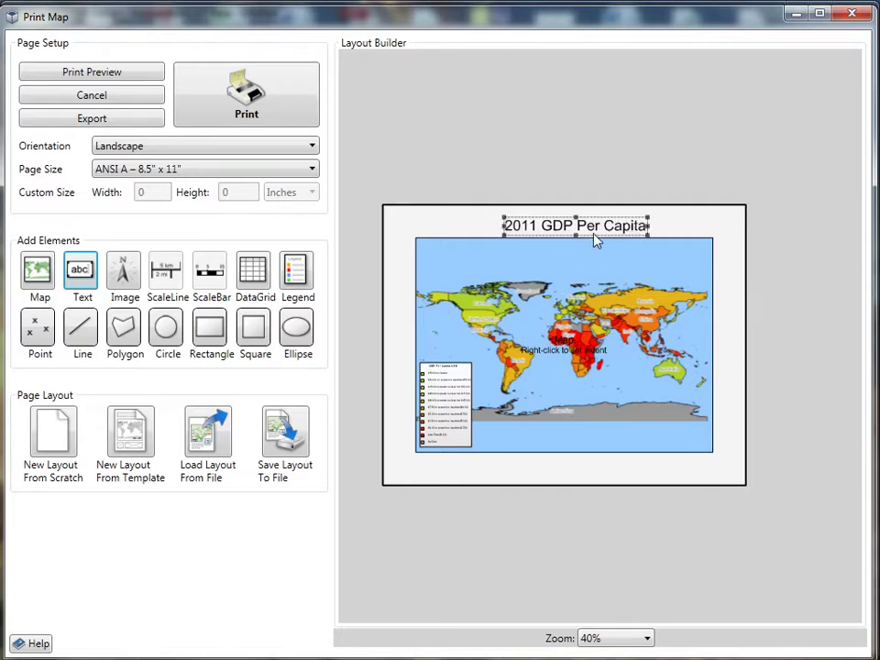
drag(575, 229, 575, 225)
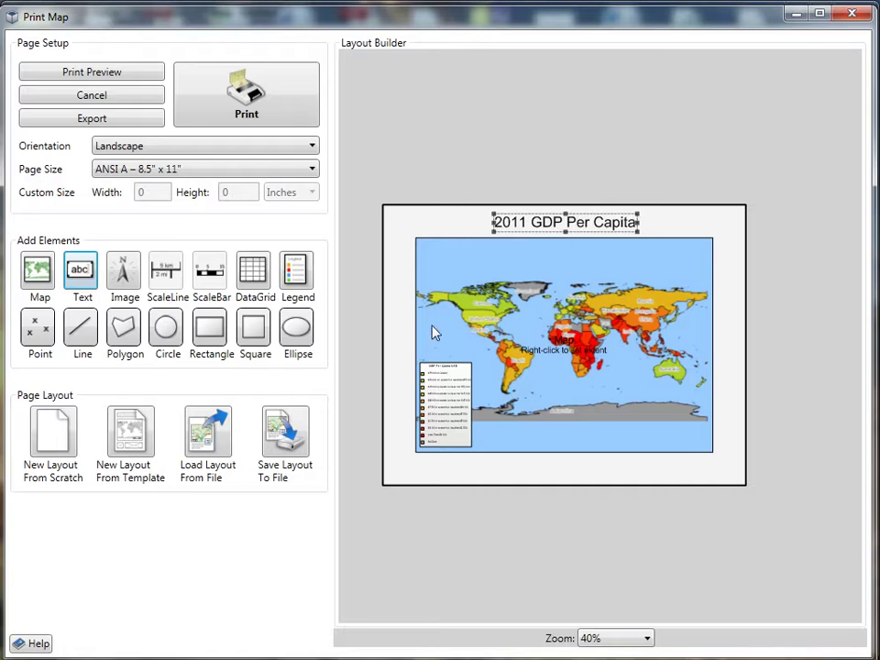